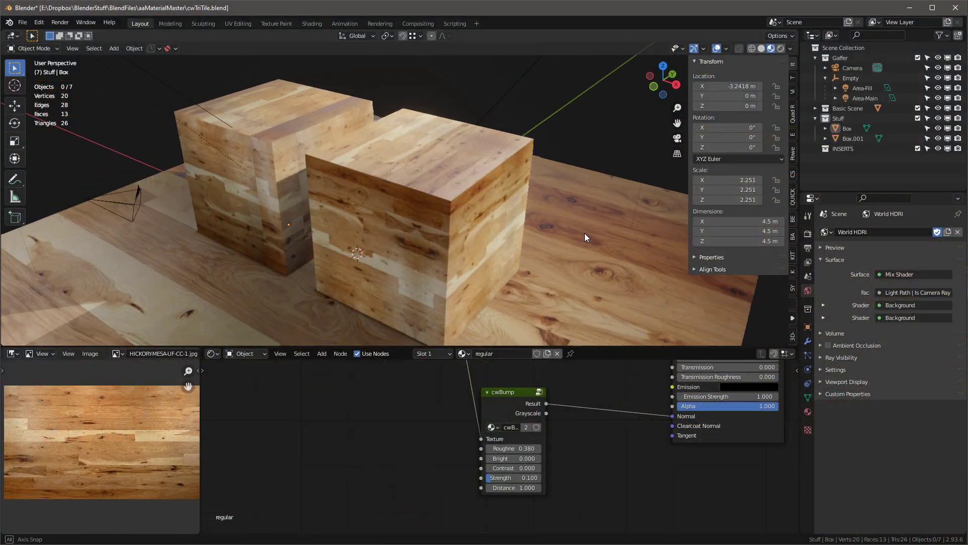
Switch to the wood plank image in Affinity Photo and show its tile group, followed by its mirror tile group
mouse_move(585, 233)
middle_down()
mouse_move(507, 223)
mouse_move(388, 240)
mouse_move(537, 244)
mouse_move(584, 226)
mouse_move(594, 249)
middle_up()
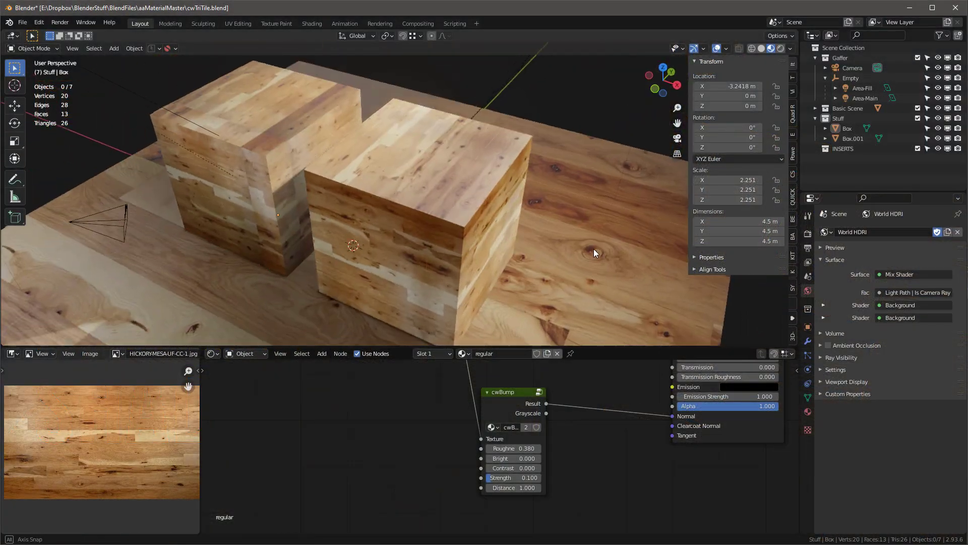
key(ctrl+space)
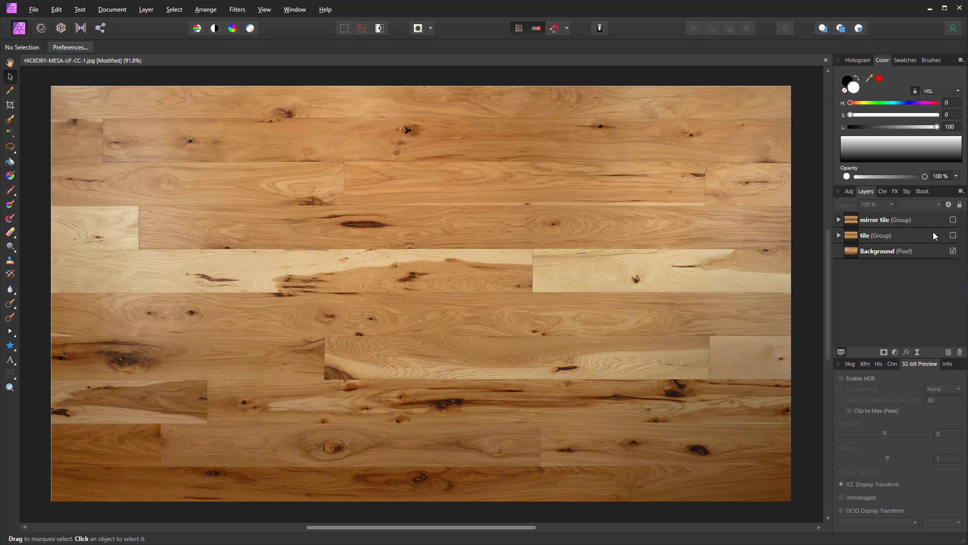
click(953, 235)
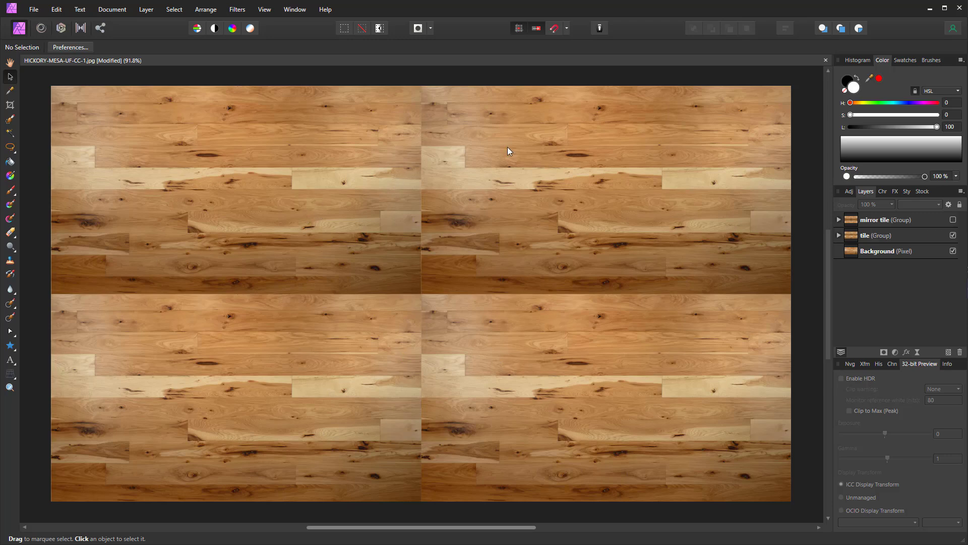
click(954, 220)
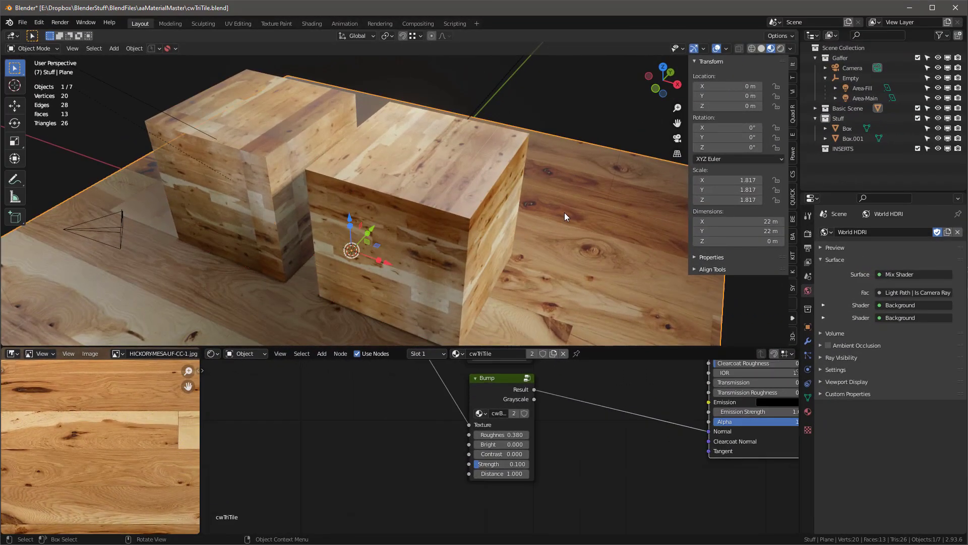
Back in Blender, select the Box.001 cube and examine its wood texture and cwTriTile material nodes
middle_drag(486, 215, 565, 219)
scroll(473, 217, up, 2)
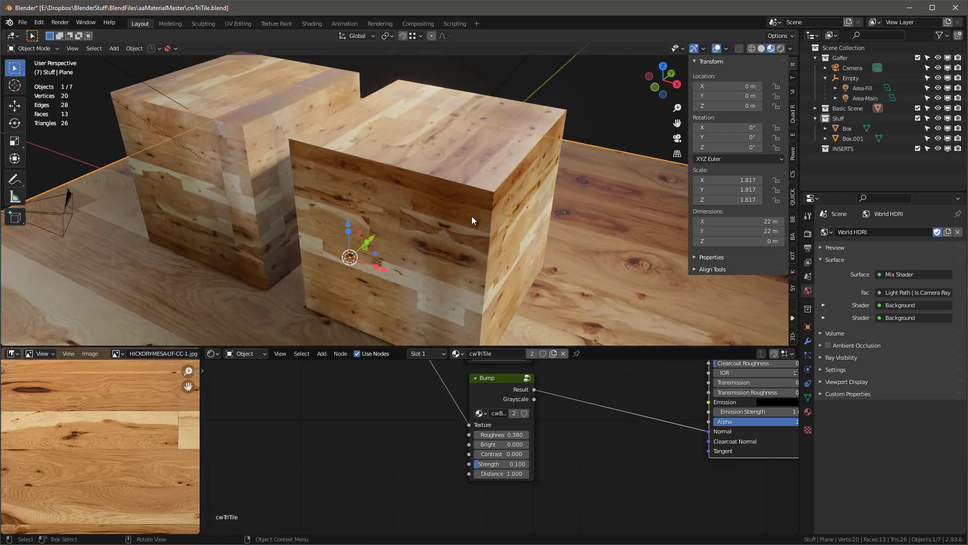
click(468, 199)
scroll(513, 207, down, 2)
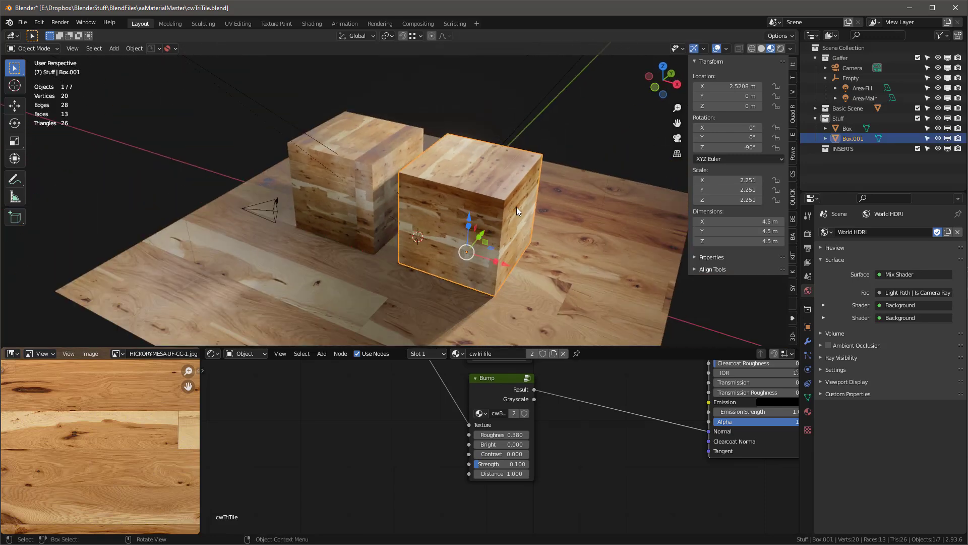
scroll(445, 262, up, 2)
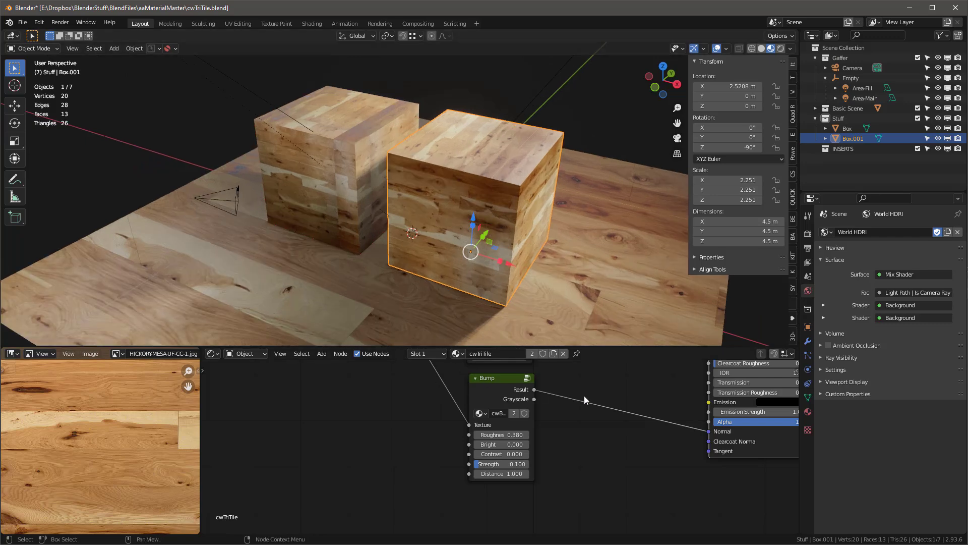
scroll(595, 391, down, 1)
middle_drag(609, 387, 591, 464)
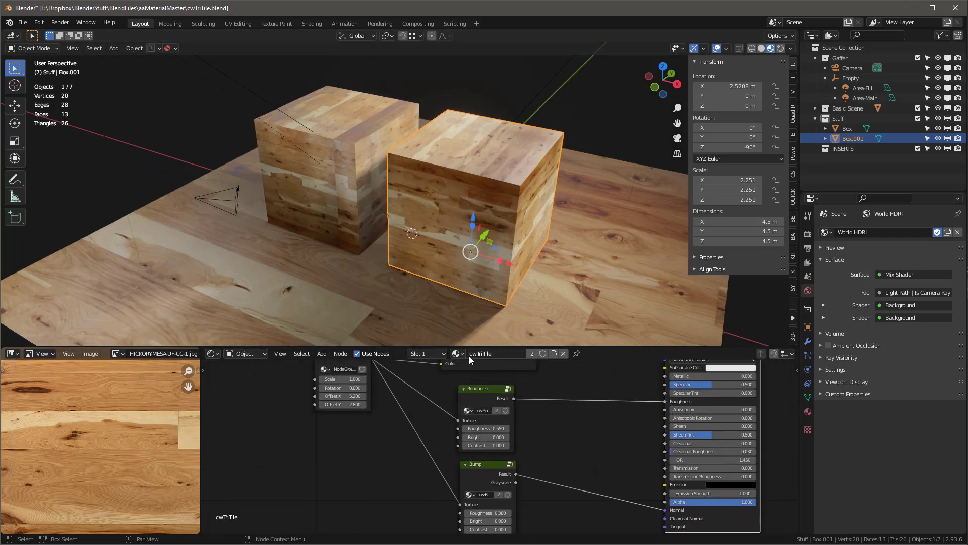
scroll(398, 169, up, 4)
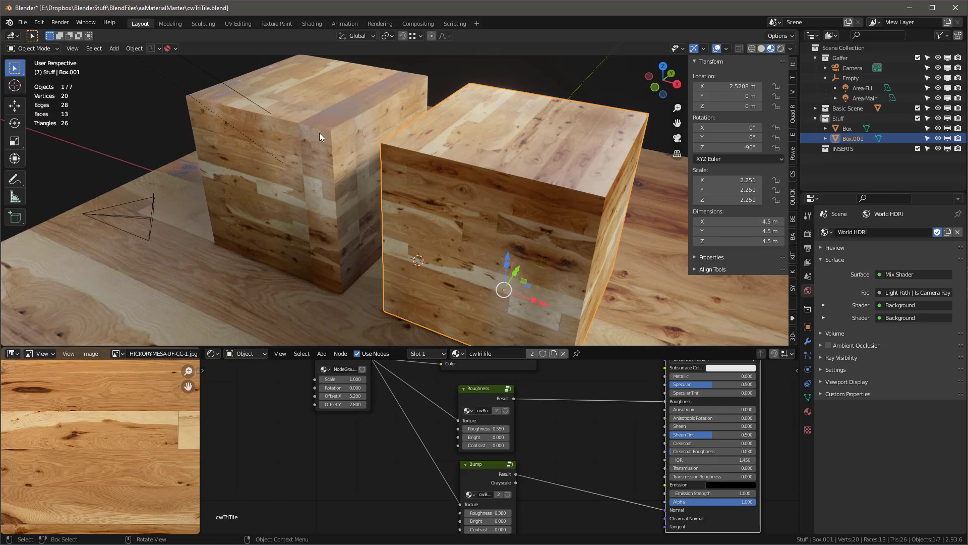
Select the other cube, Box, and examine its regular material's nodes and the texture on its faces
click(320, 132)
middle_drag(601, 426, 614, 464)
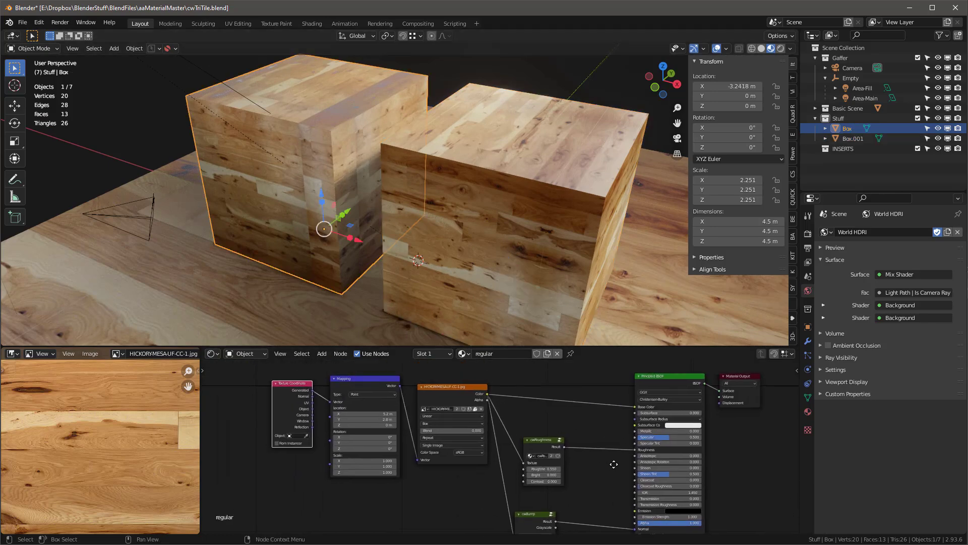
middle_drag(364, 167, 346, 186)
scroll(283, 135, up, 2)
scroll(302, 158, down, 6)
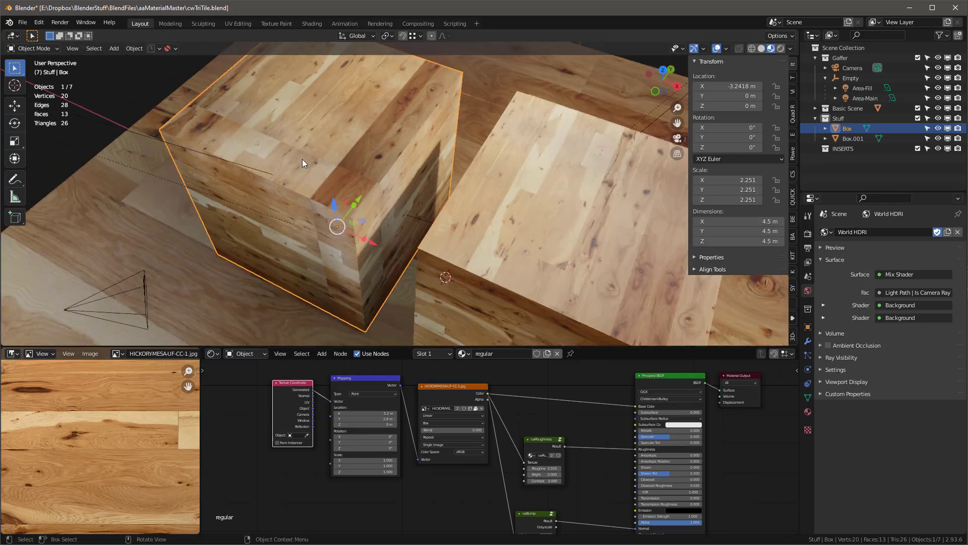
Select the Box.001 cube again and inspect the cwTriTile group node in its material
scroll(381, 200, up, 3)
mouse_move(456, 207)
middle_down()
mouse_move(455, 180)
mouse_move(483, 158)
mouse_move(443, 201)
middle_up()
click(454, 207)
middle_drag(402, 452, 286, 431)
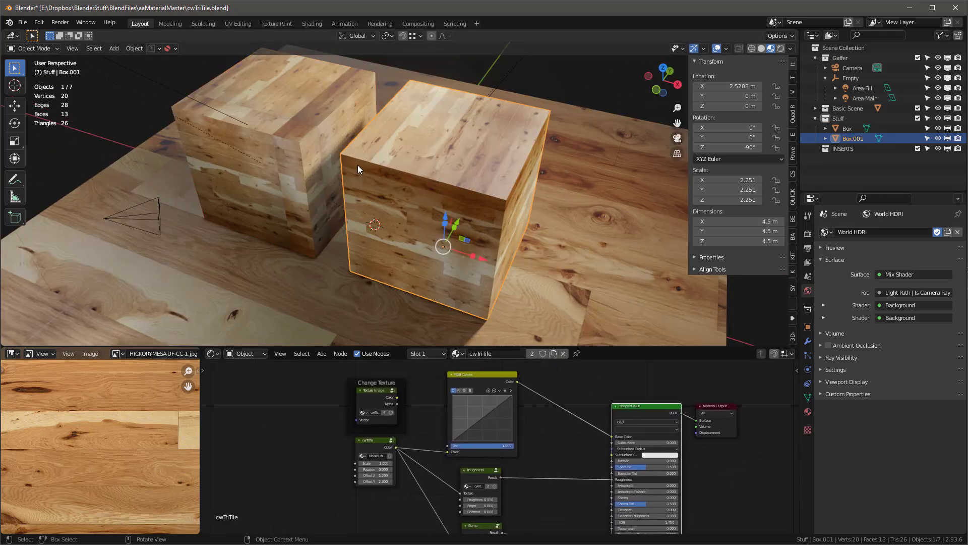
scroll(326, 437, up, 4)
Try adjusting the cwTriTile node's texture offset, and undo the change
drag(453, 453, 477, 439)
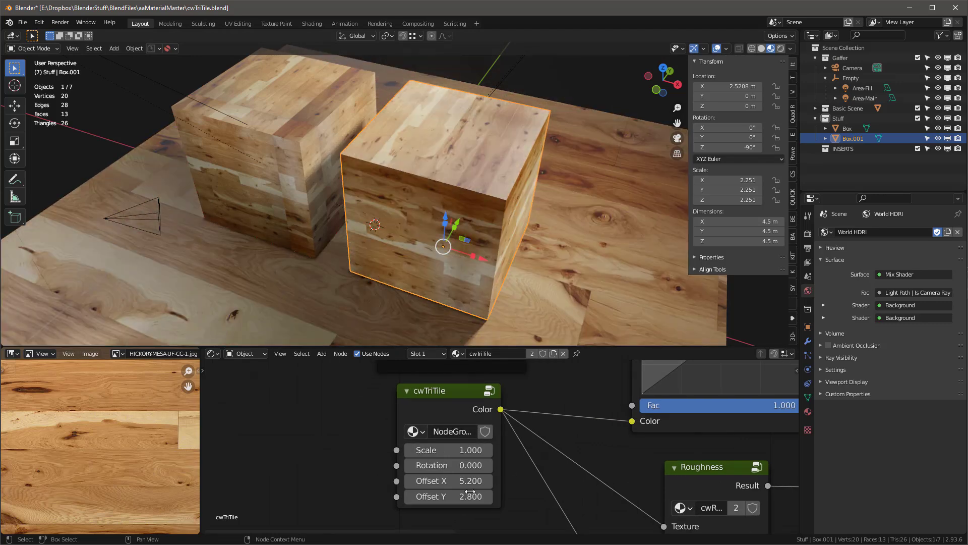
drag(432, 485, 434, 485)
key(ctrl+z)
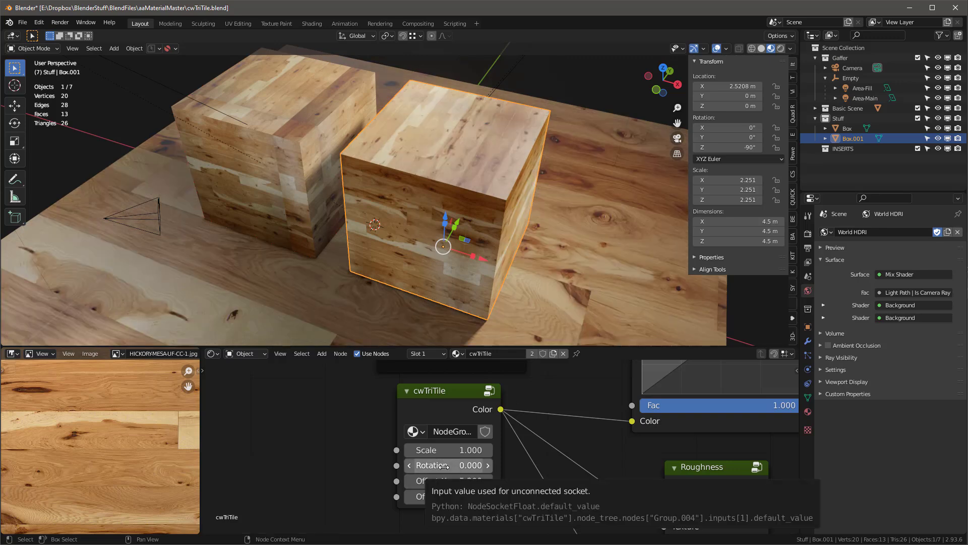
Set the cwTriTile node's Rotation to 90 for the Box.001 material
drag(443, 465, 789, 465)
middle_drag(495, 212, 552, 201)
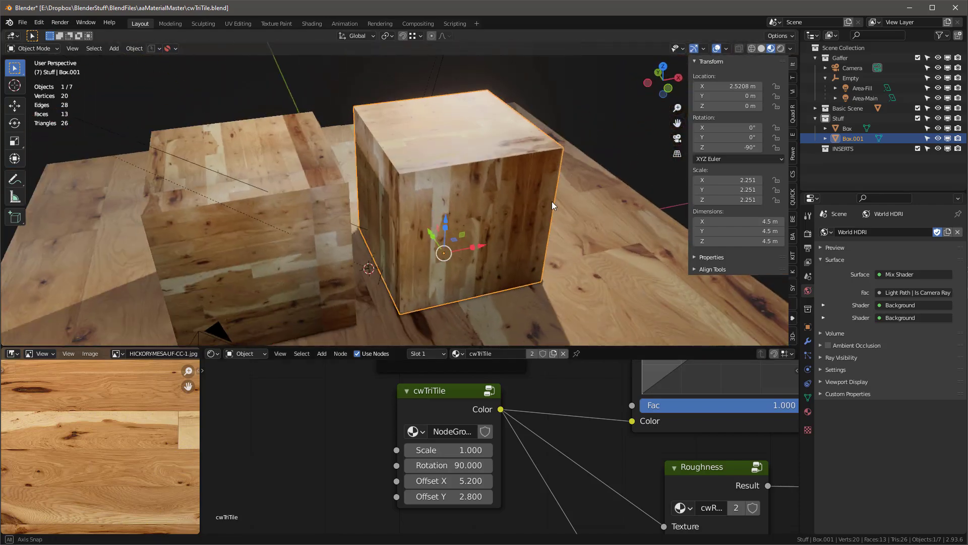
Select the Box cube and set the Z rotation of its regular material's Mapping node to 90°
click(287, 225)
scroll(555, 438, down, 2)
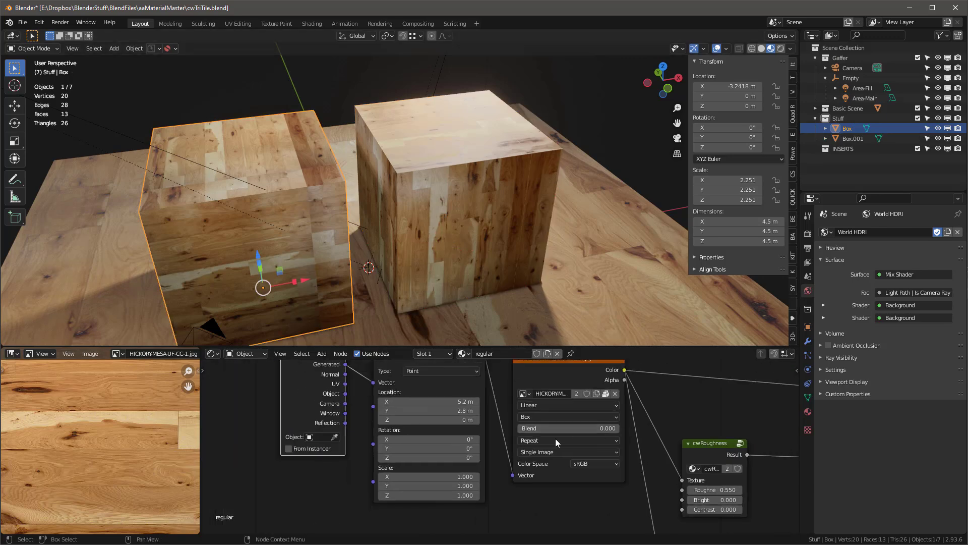
scroll(534, 419, up, 2)
scroll(597, 424, down, 2)
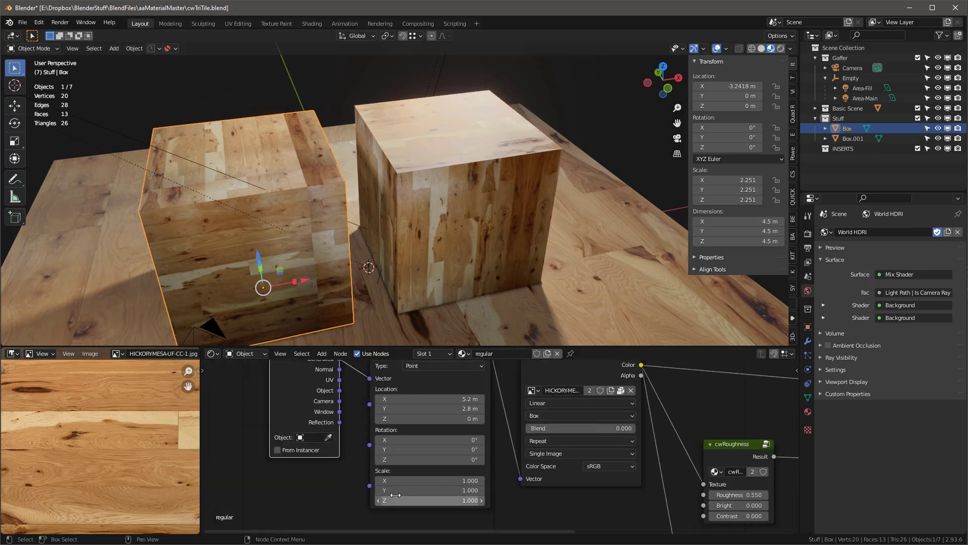
scroll(405, 472, up, 3)
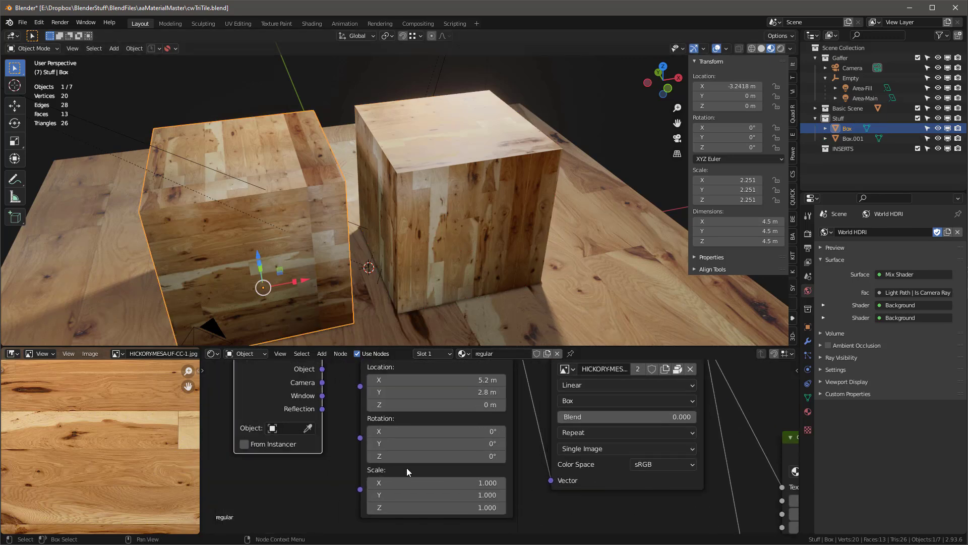
drag(430, 459, 449, 458)
click(431, 458)
text(90)
key(Return)
Try a Y rotation of 90° in the regular material's Mapping node, and reset it to 0°
middle_drag(201, 172, 161, 168)
click(415, 440)
text(90)
key(Return)
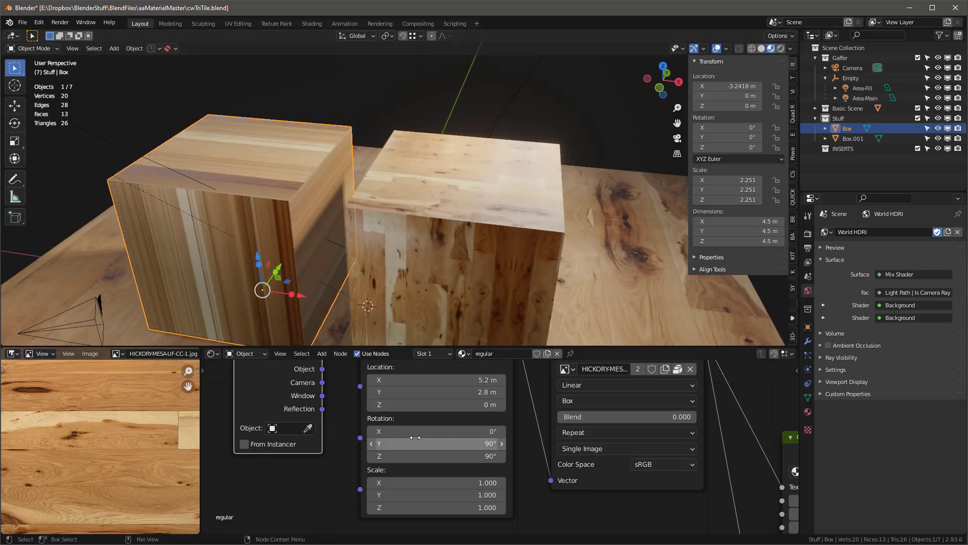
middle_drag(322, 251, 362, 275)
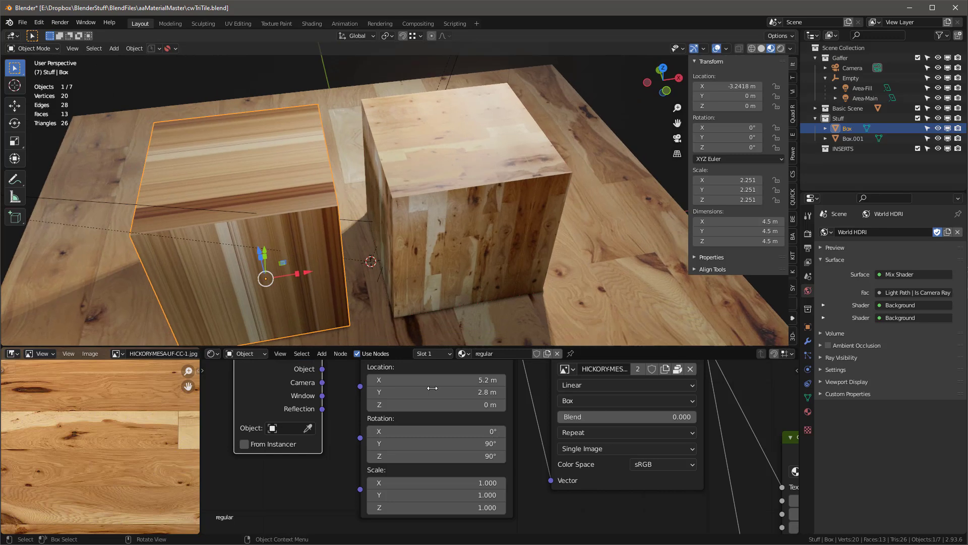
key(BackSpace)
Compare the rotated texture on both cubes, selecting Box.001 to examine the grain across its adjoining faces
middle_drag(444, 249, 298, 133)
middle_drag(383, 302, 522, 245)
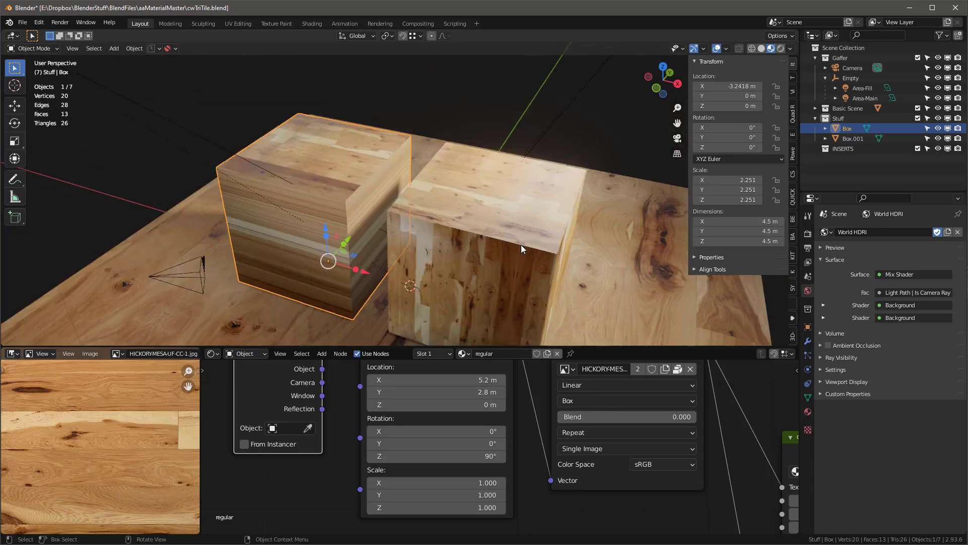
scroll(516, 248, up, 2)
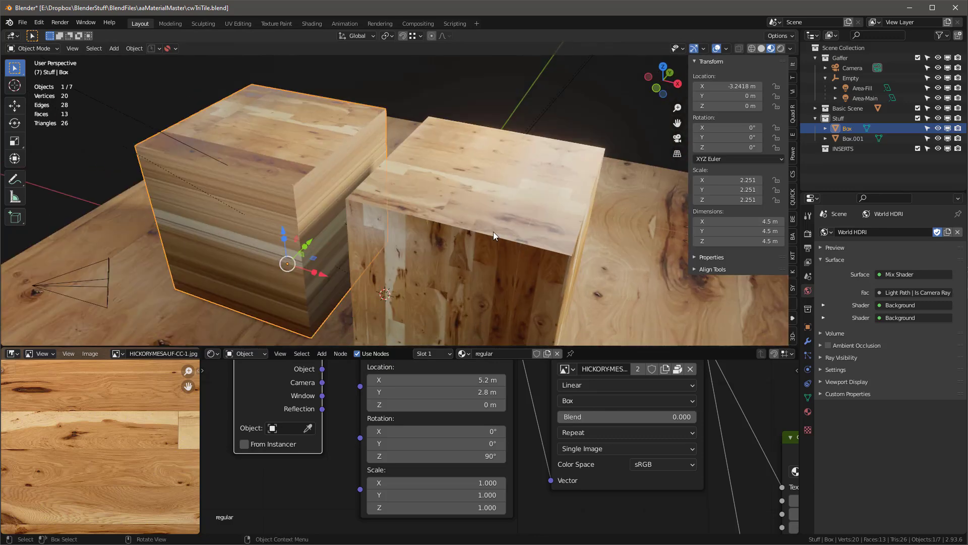
click(493, 232)
scroll(343, 419, down, 2)
middle_drag(343, 420, 321, 435)
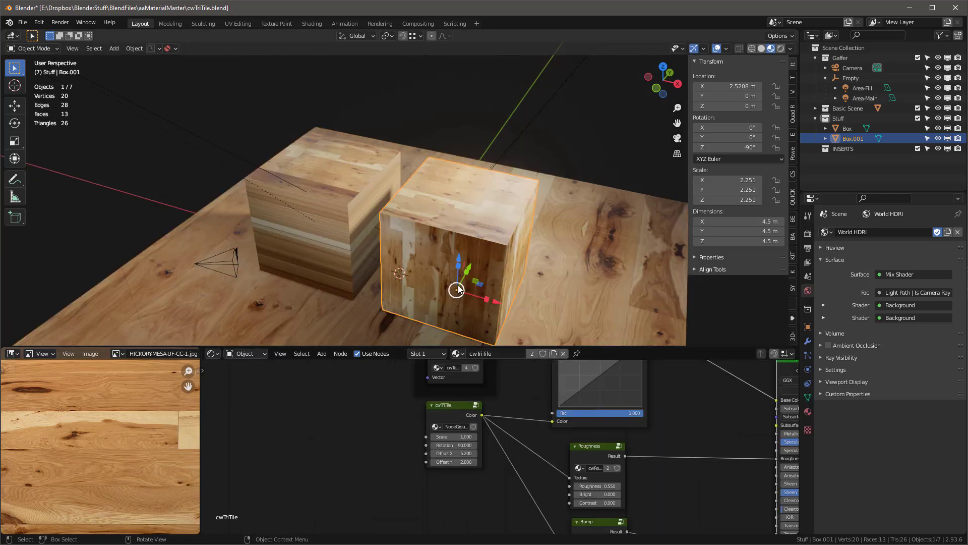
middle_drag(457, 286, 420, 273)
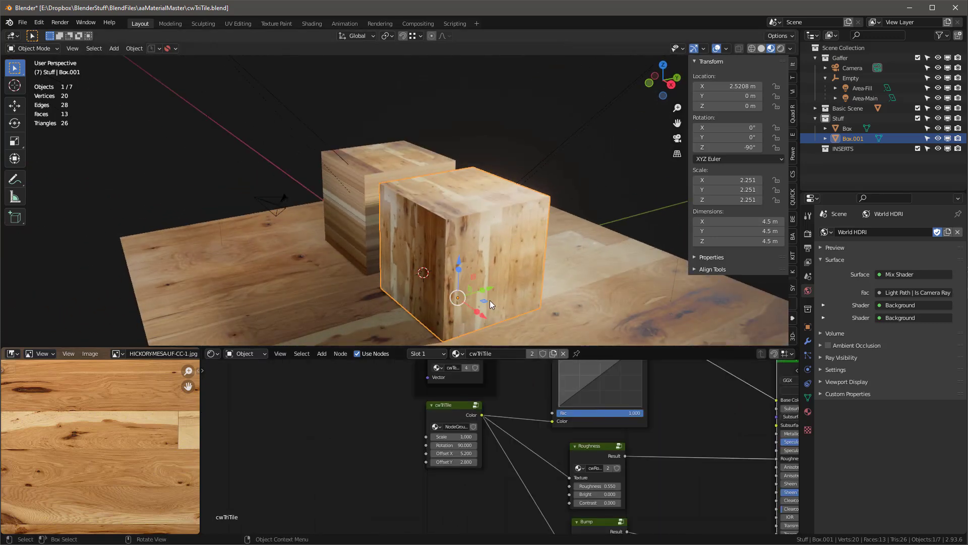
scroll(490, 301, up, 2)
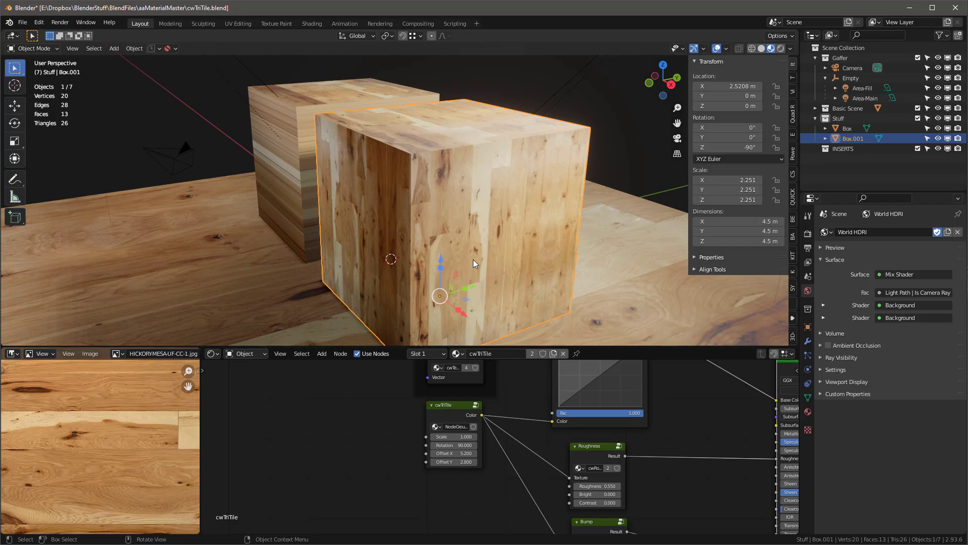
middle_drag(467, 235, 461, 191)
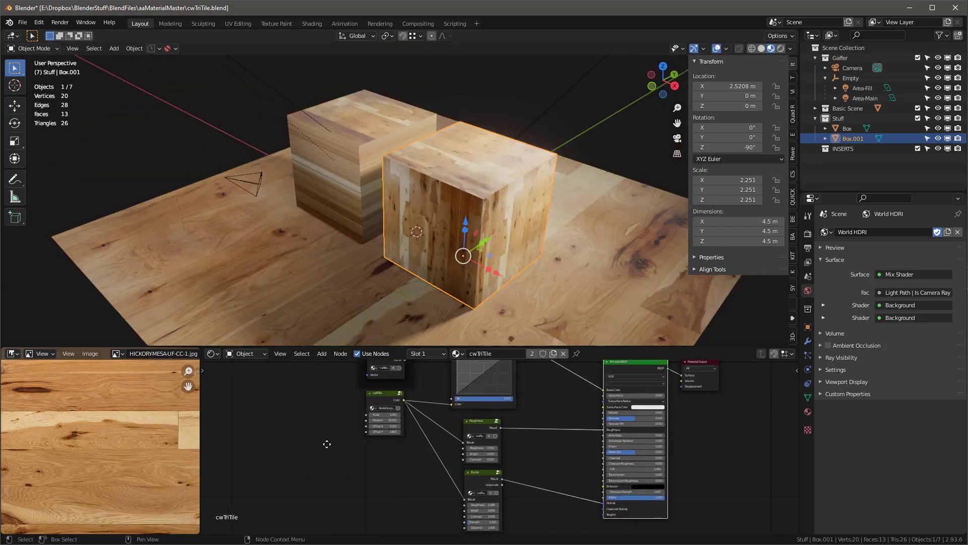
Preview the output of the cwTriTile material's Roughness node directly on the model
scroll(322, 419, down, 5)
middle_drag(404, 442, 348, 481)
scroll(592, 446, up, 5)
middle_drag(538, 452, 600, 471)
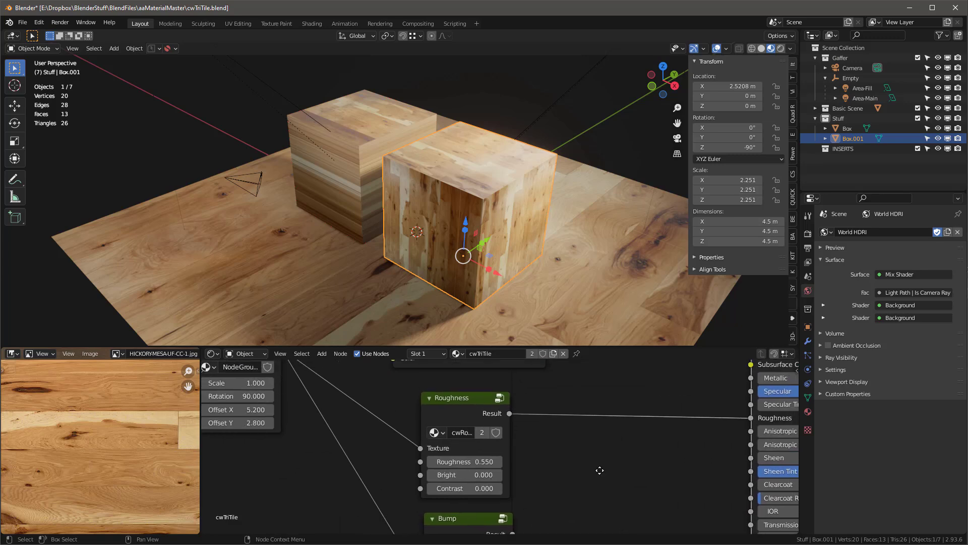
scroll(471, 401, up, 2)
middle_drag(520, 189, 502, 175)
scroll(568, 465, up, 1)
scroll(564, 465, down, 1)
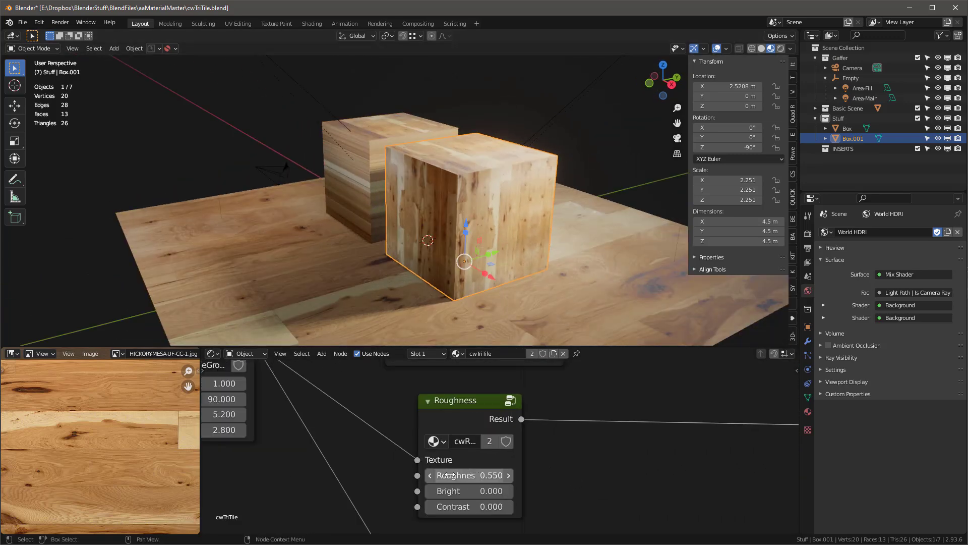
click(478, 400)
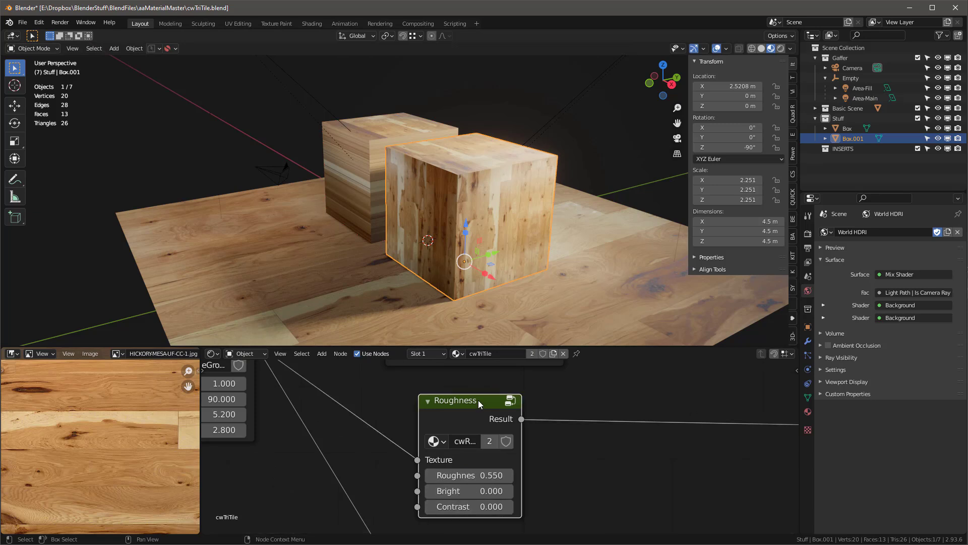
ctrl+shift+click(478, 400)
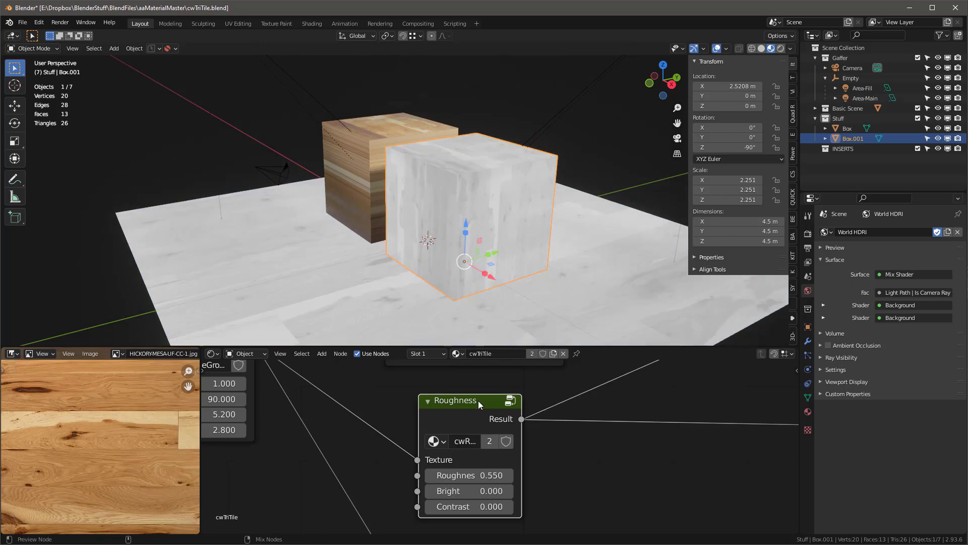
Try a Roughness of 0.000 in the Roughness node, and return the preview to the Principled BSDF shader
middle_drag(493, 216, 481, 238)
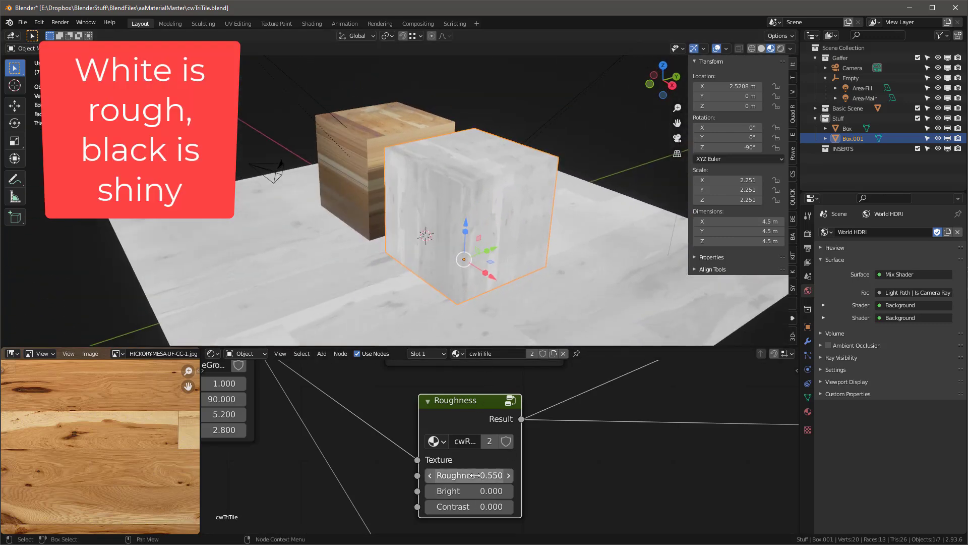
drag(476, 477, 433, 476)
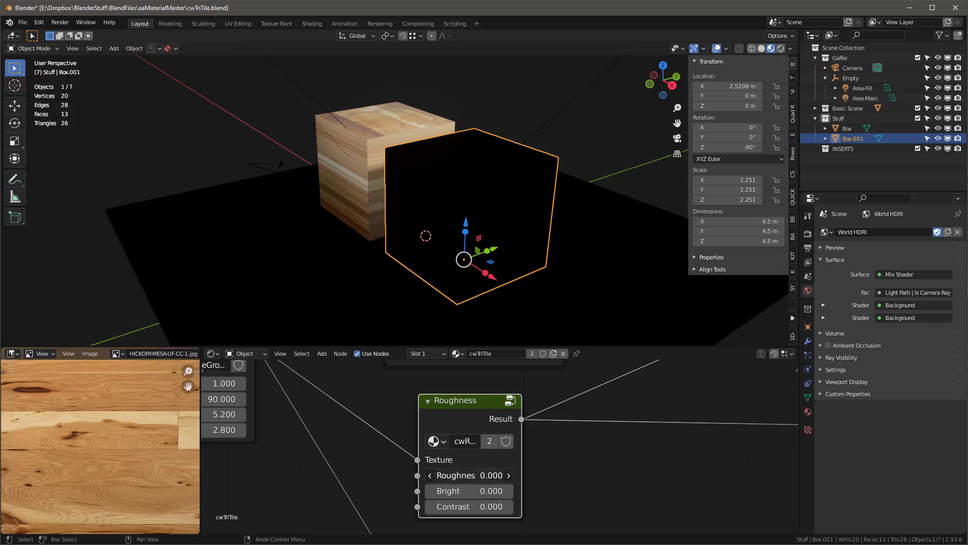
scroll(538, 474, down, 2)
middle_drag(625, 456, 509, 390)
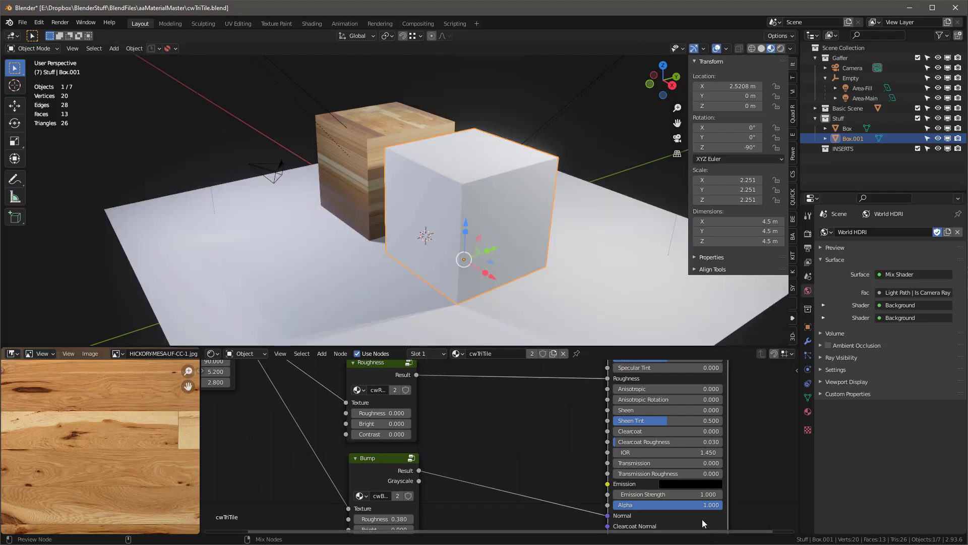
Preview the Roughness node's output again with its Roughness at 0.550
middle_drag(503, 227, 422, 232)
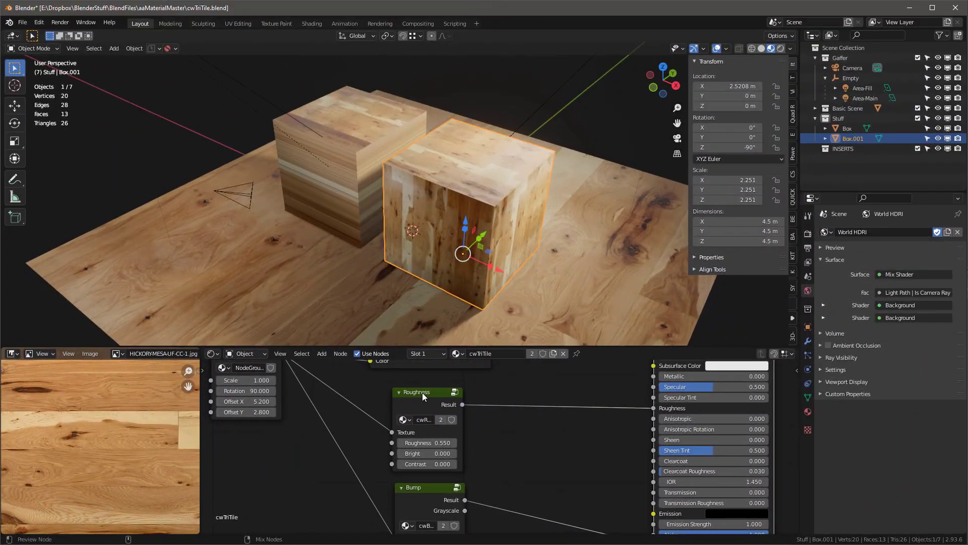
ctrl+shift+click(428, 392)
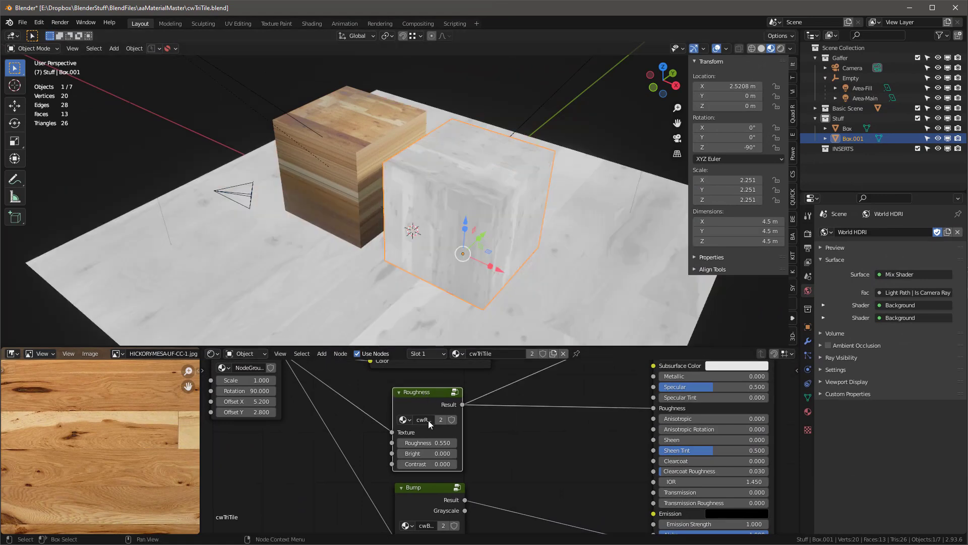
Try a Contrast of 3.900 in the Roughness node and examine the effect on the cubes
drag(416, 465, 461, 464)
middle_drag(457, 237, 454, 169)
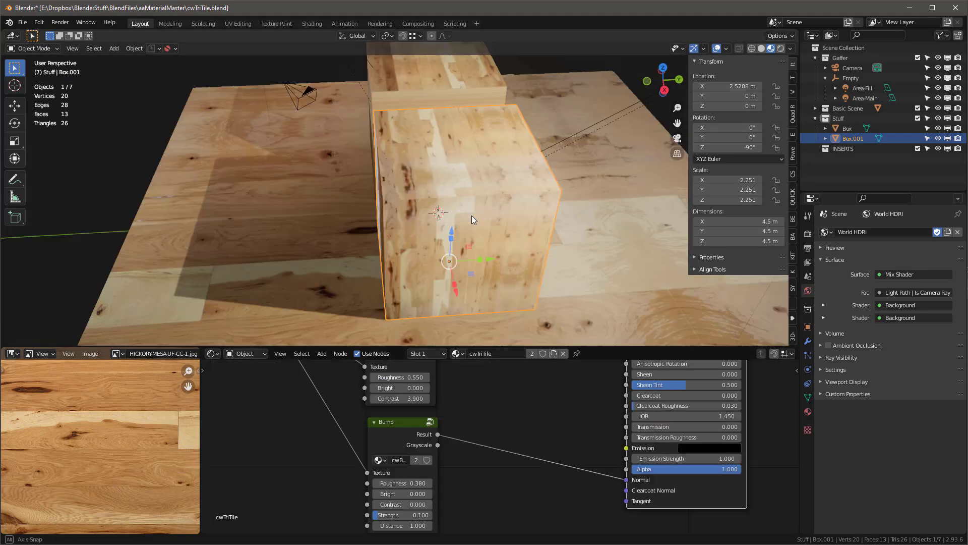
mouse_move(471, 216)
middle_down()
mouse_move(506, 195)
mouse_move(551, 206)
middle_up()
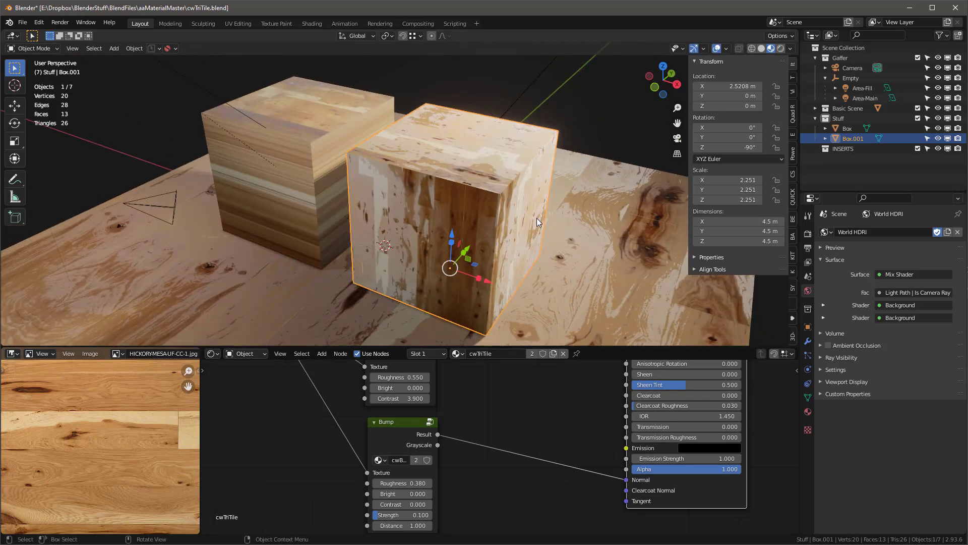
Switch the viewport to rendered shading and inspect the reflections on the floor and Box.001 from several angles
key(z)
click(520, 140)
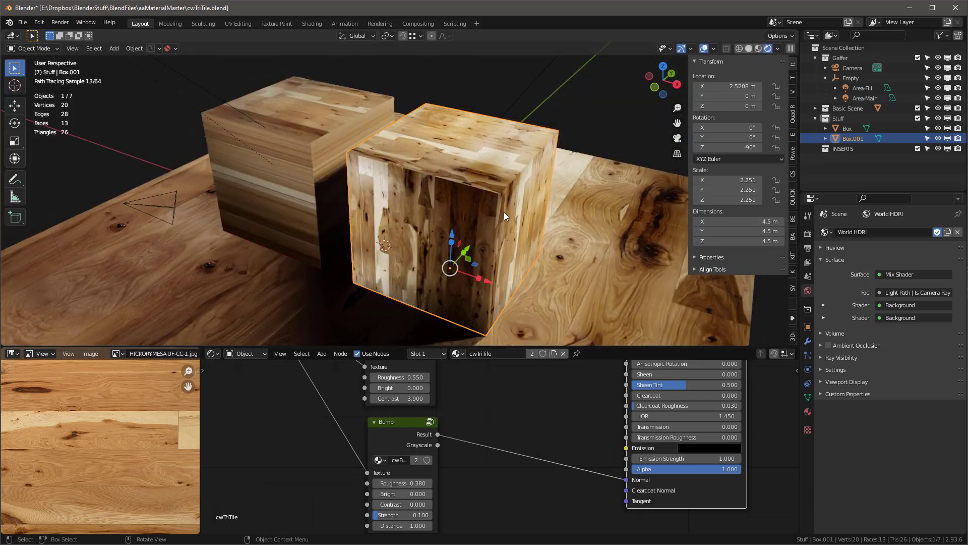
middle_drag(504, 212, 375, 156)
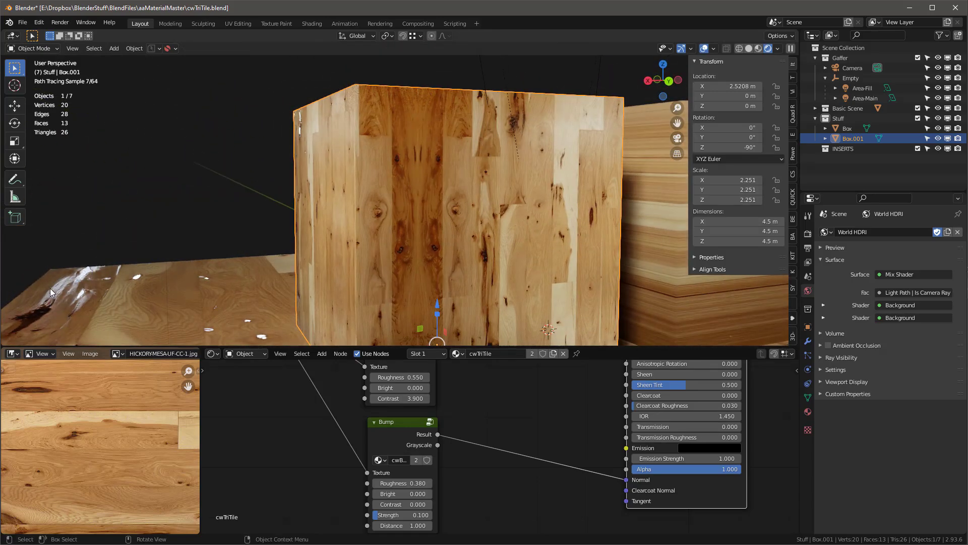
middle_drag(277, 205, 538, 218)
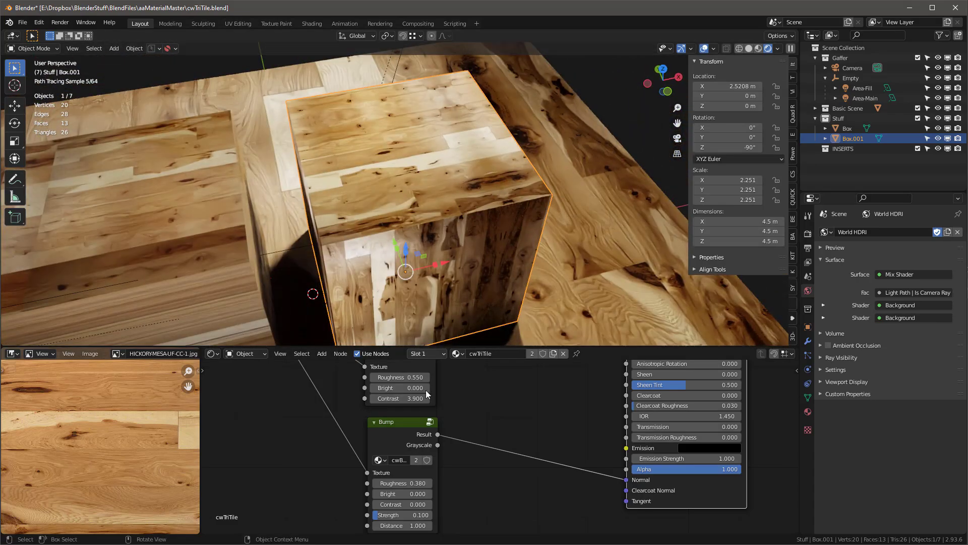
Set the Roughness node's Contrast to 0 and check the rendered wood on both cubes
double_click(407, 397)
text(0)
key(Return)
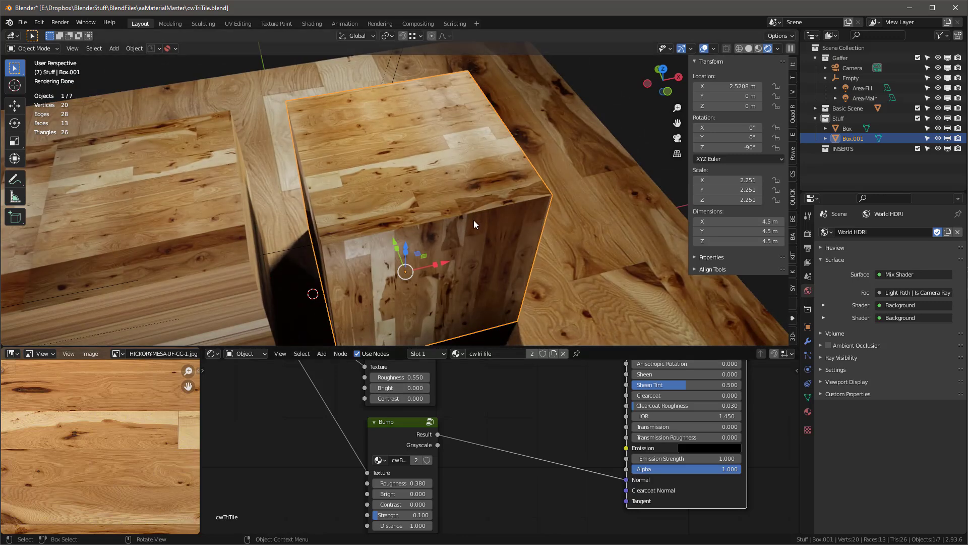
mouse_move(498, 224)
middle_down()
mouse_move(439, 270)
mouse_move(389, 232)
mouse_move(392, 216)
mouse_move(331, 237)
mouse_move(452, 235)
mouse_move(513, 257)
mouse_move(364, 244)
middle_up()
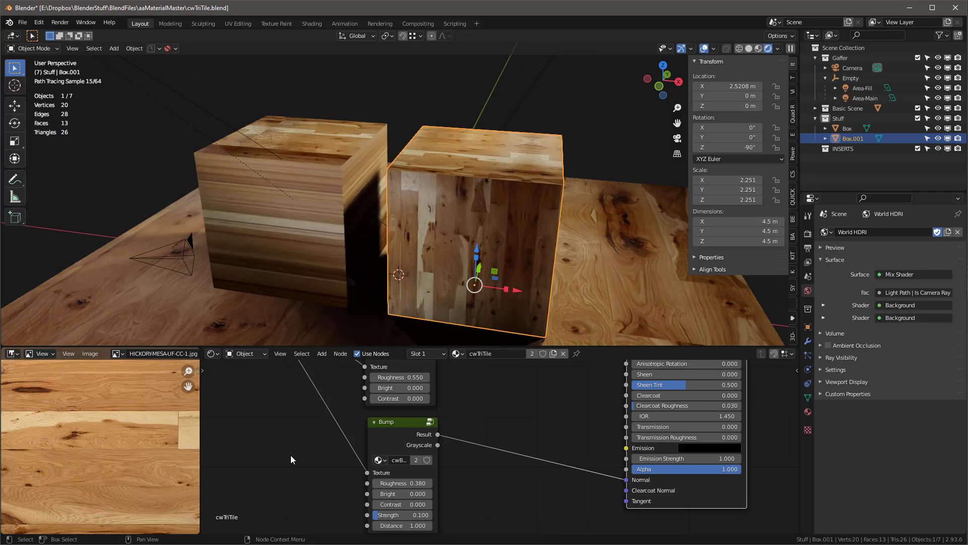
Enter the Texture Image node group under Change Texture and unlink the wood image from its Image Texture node
scroll(288, 450, down, 5)
middle_drag(263, 422, 345, 529)
scroll(376, 390, up, 3)
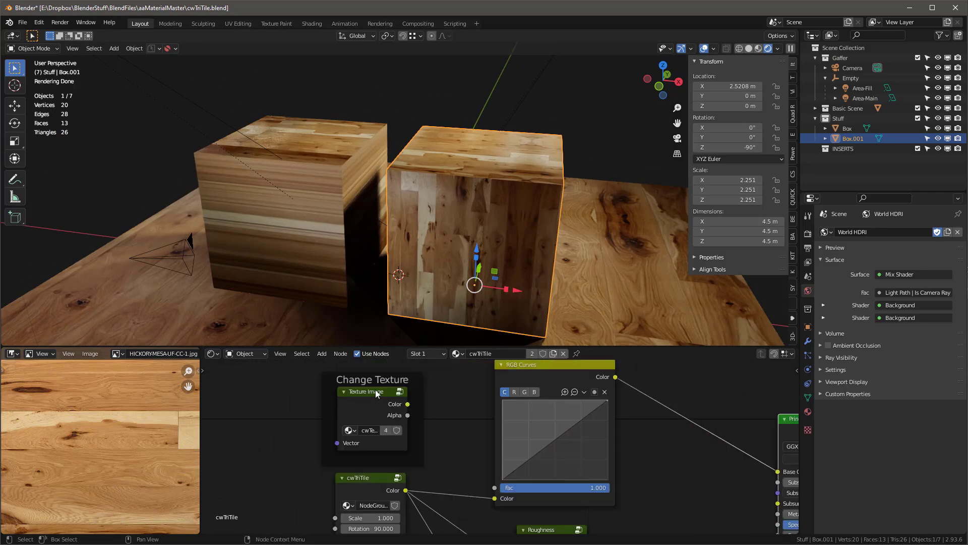
click(377, 389)
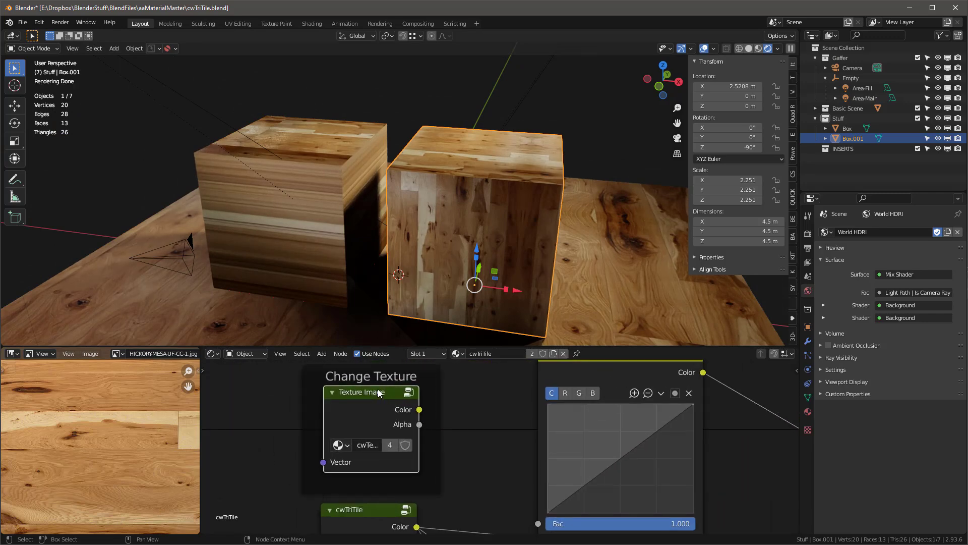
key(Tab)
click(581, 425)
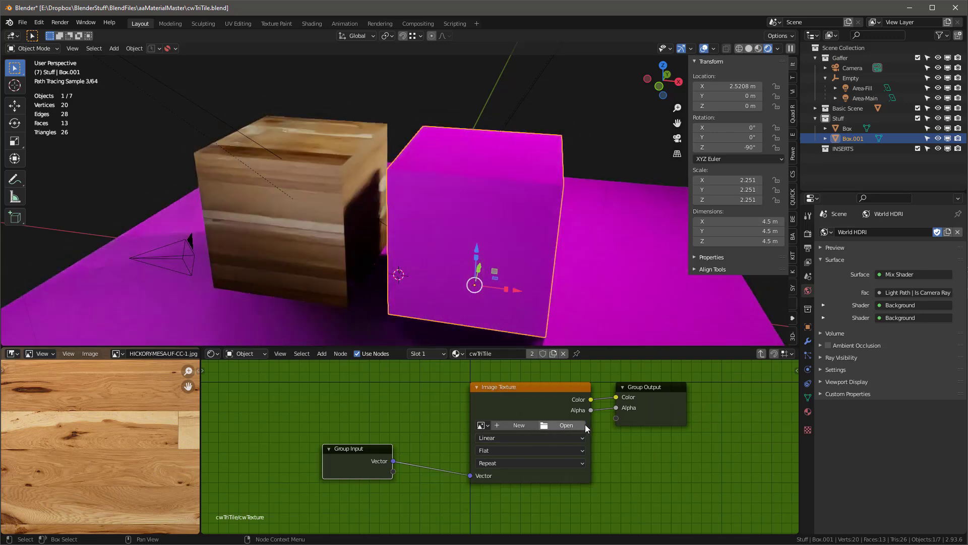
Load BunkerWall.jpg from the CONCRETE textures folder into the Image Texture node
click(570, 426)
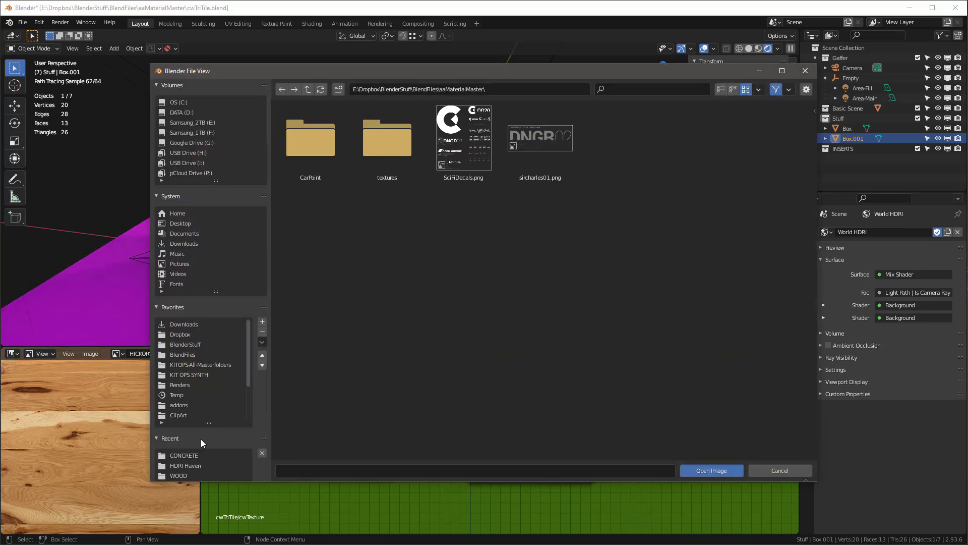
click(185, 456)
click(396, 231)
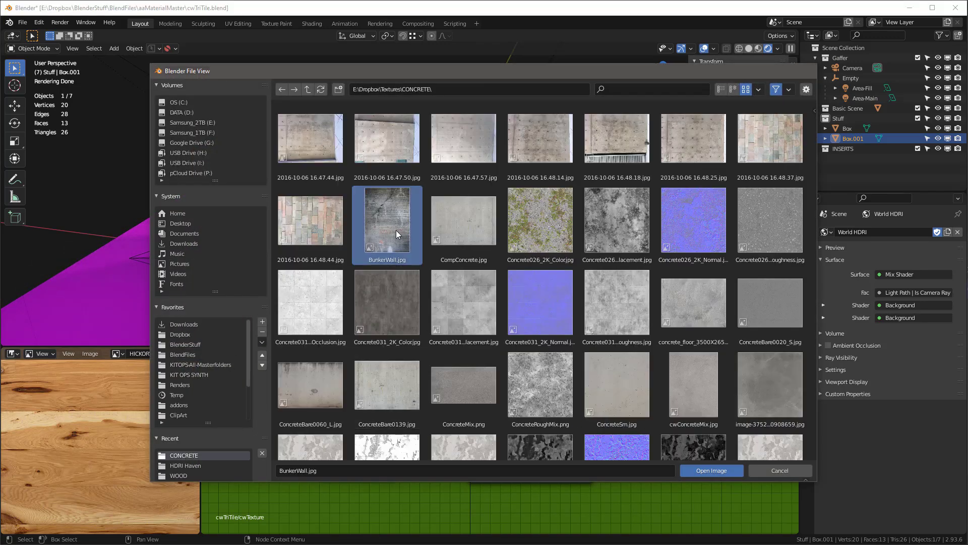
double_click(396, 231)
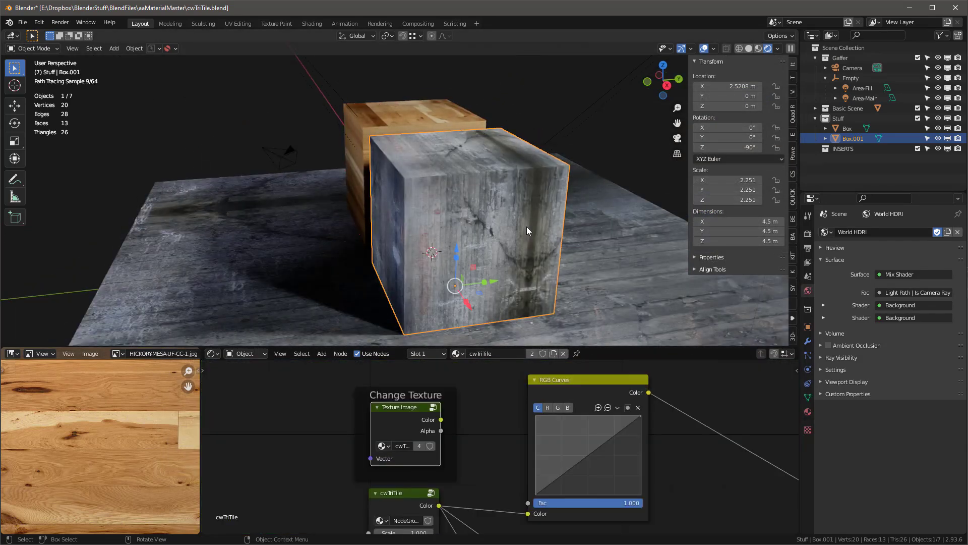
Set the cwTriTile node's Scale to 0.870 and Offset X to 7.300, checking the concrete pattern across Box.001's faces
scroll(526, 226, up, 3)
scroll(525, 228, down, 5)
mouse_move(462, 243)
middle_down()
mouse_move(437, 225)
mouse_move(392, 238)
mouse_move(437, 232)
mouse_move(442, 247)
middle_up()
middle_drag(475, 465, 501, 371)
scroll(417, 458, up, 3)
drag(429, 467, 435, 467)
mouse_move(486, 254)
middle_down()
mouse_move(425, 221)
mouse_move(386, 219)
mouse_move(411, 271)
mouse_move(570, 232)
middle_up()
middle_drag(483, 260, 446, 243)
drag(444, 440, 422, 441)
middle_drag(477, 204, 404, 244)
drag(435, 467, 452, 467)
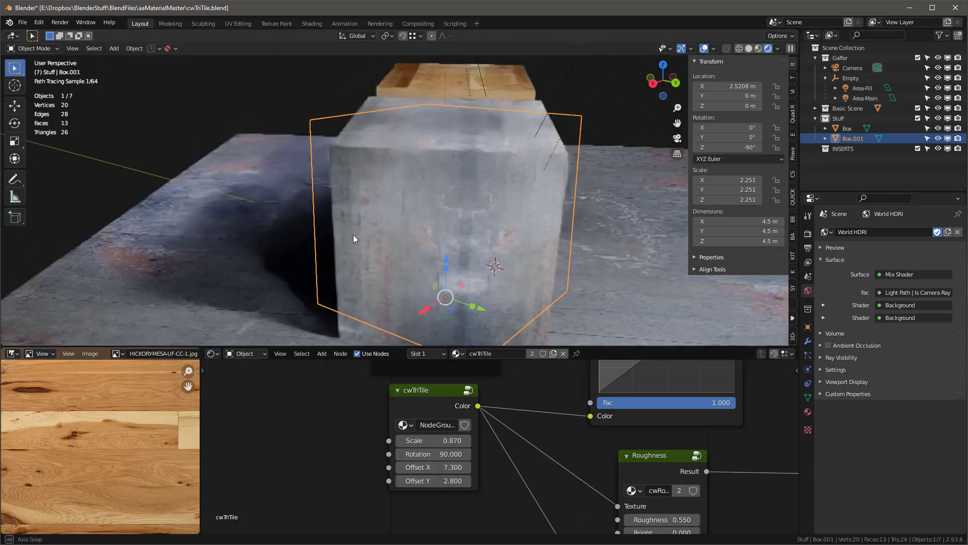